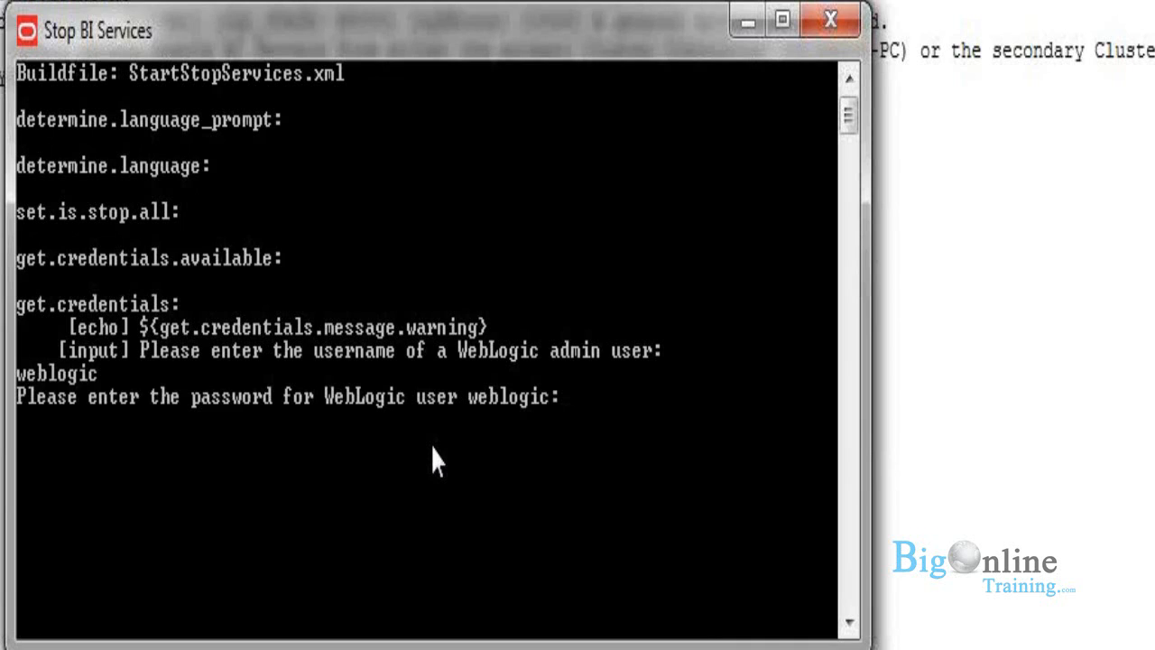
Step: Submit the WebLogic admin user's password to stop the BI services
key("Return")
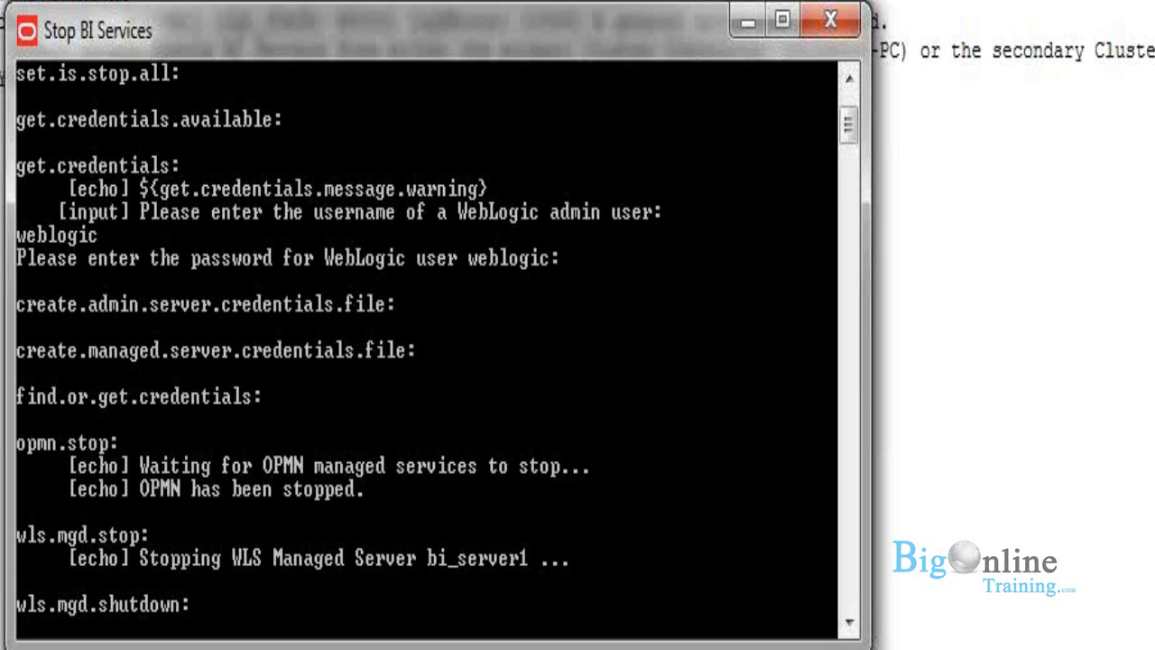
Step: Terminate the batch job in the WebLogic server console and close both server console windows
mouse_move(302, 585)
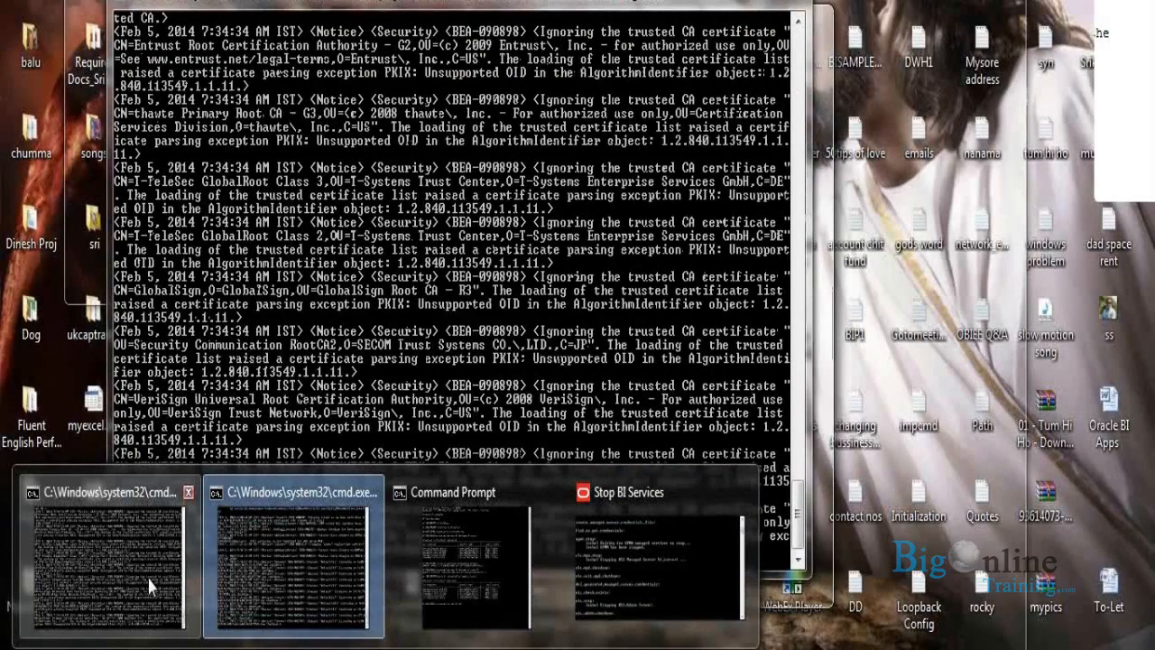
left_click(151, 587)
key("ctrl+c")
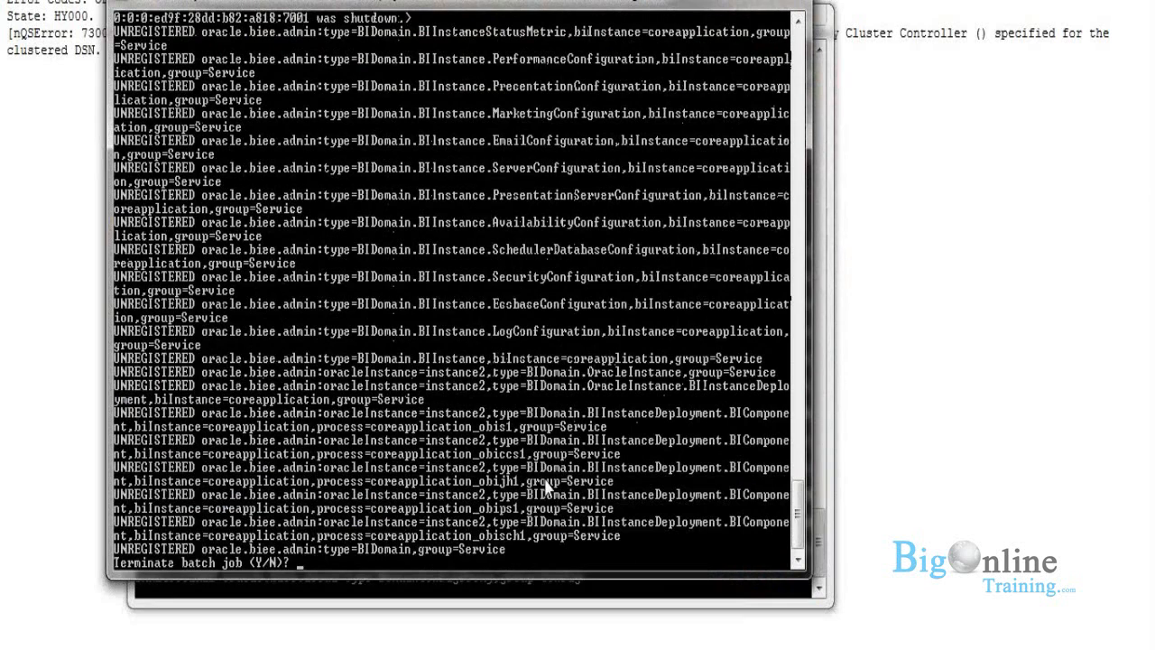
type("y")
key("Return")
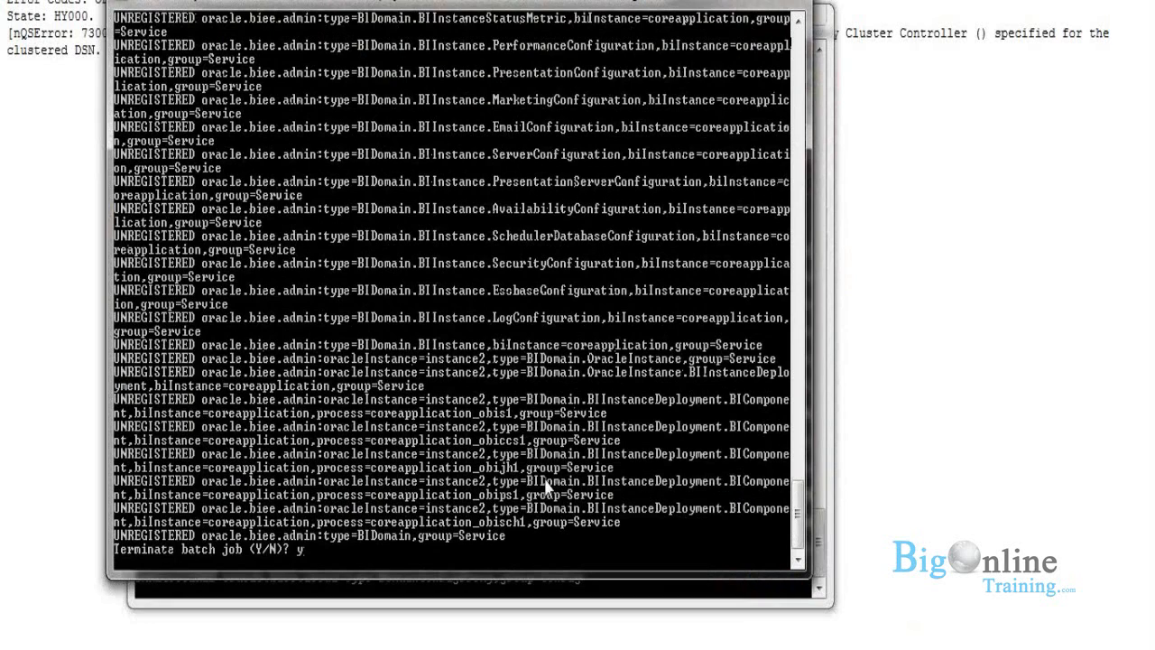
type("exit")
key("Return")
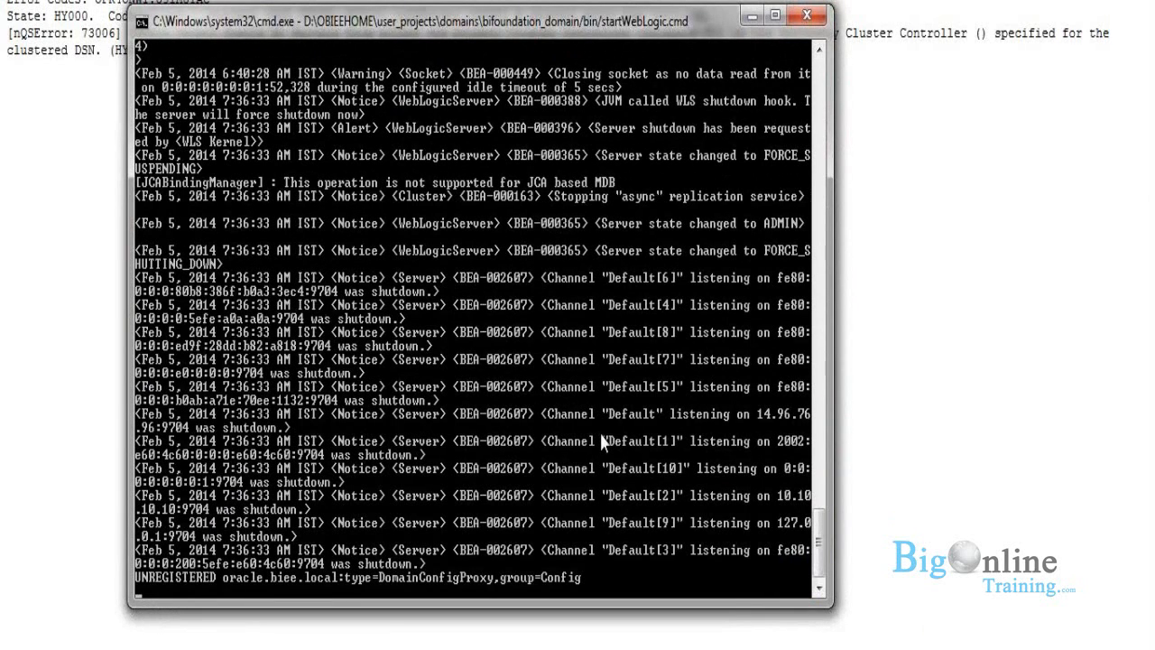
left_click(806, 16)
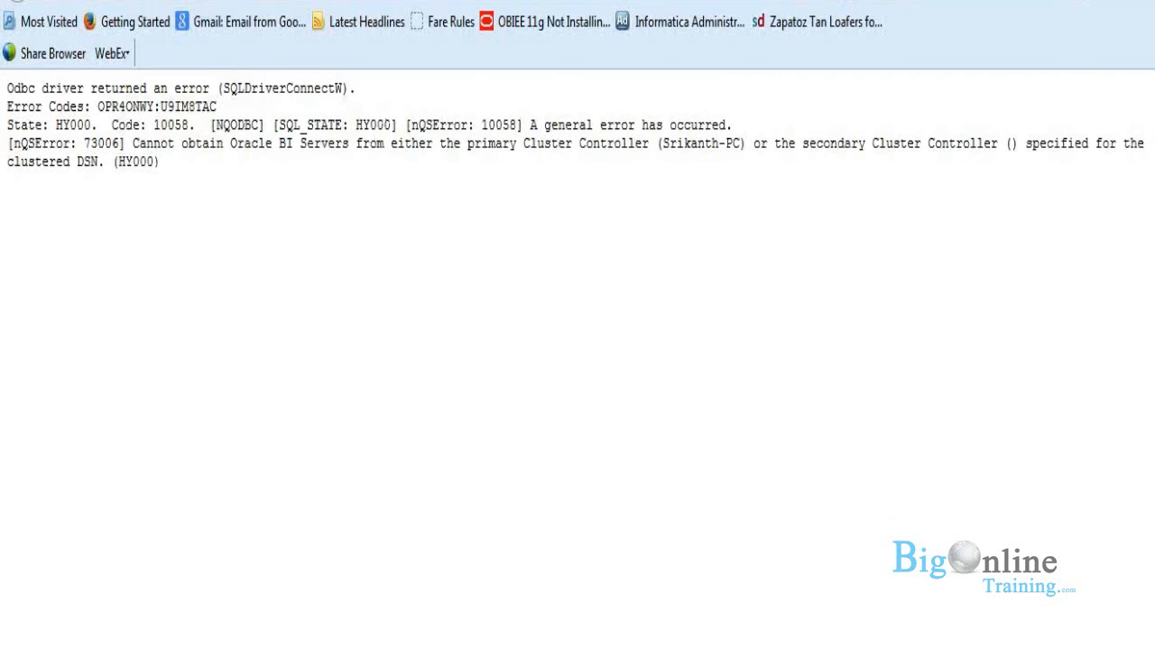
Step: Launch Start BI Services from the Oracle Business Intelligence program group
mouse_move(348, 649)
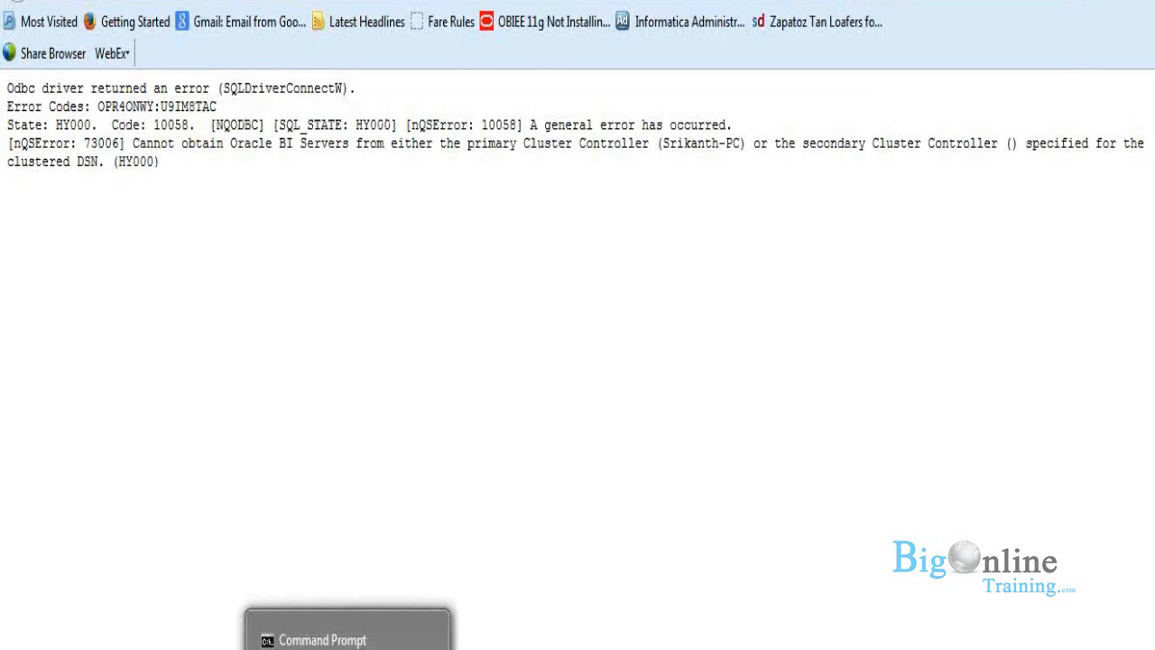
left_click(348, 637)
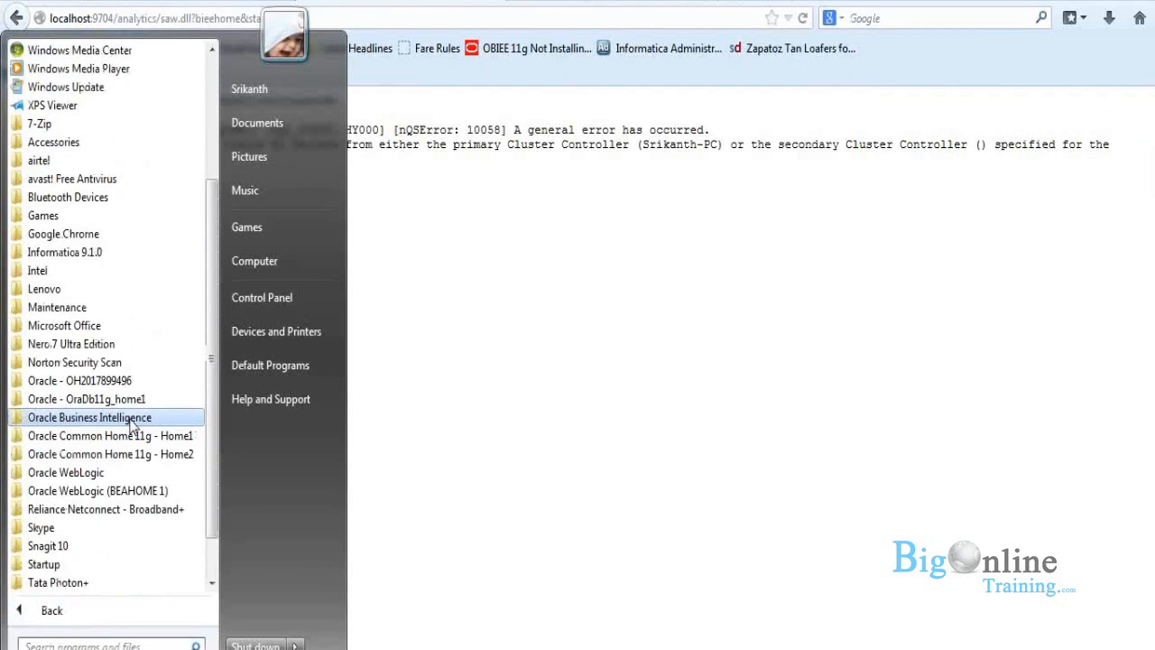
left_click(132, 422)
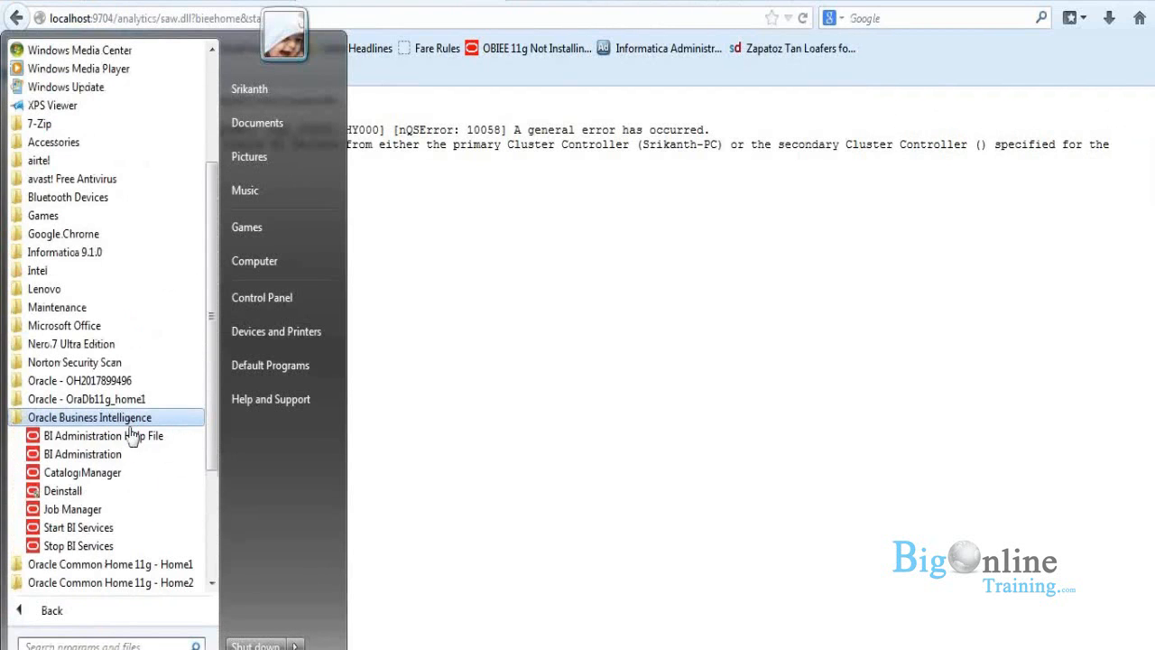
left_click(122, 531)
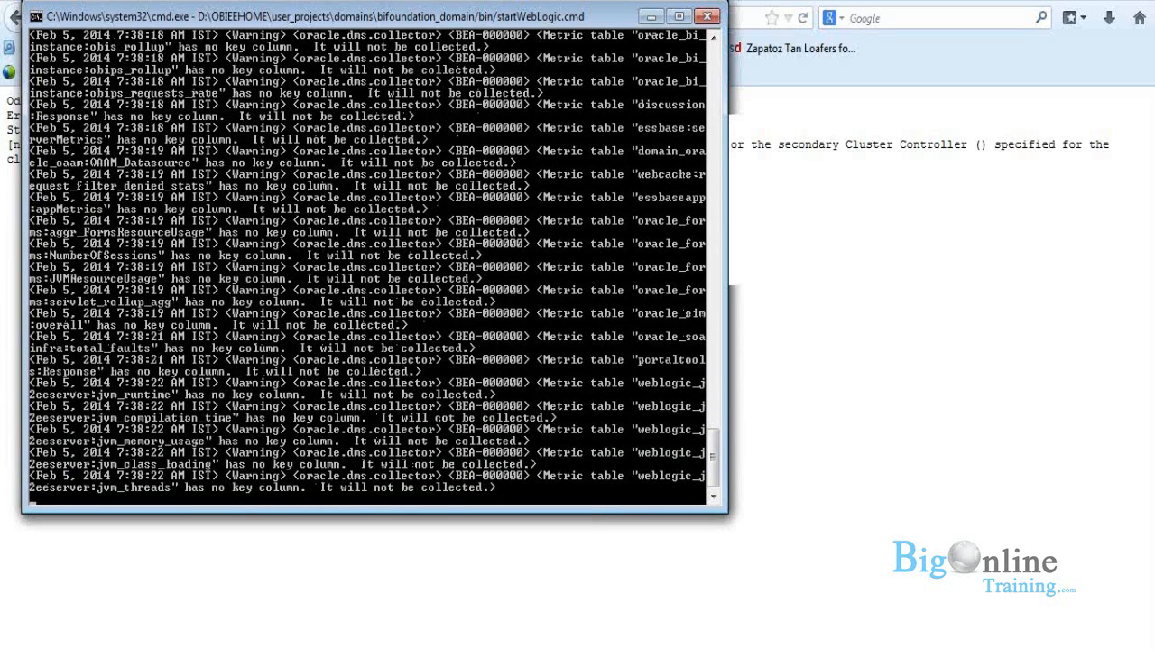
Step: View the computer's system properties and minimize the WebLogic server console
key("super")
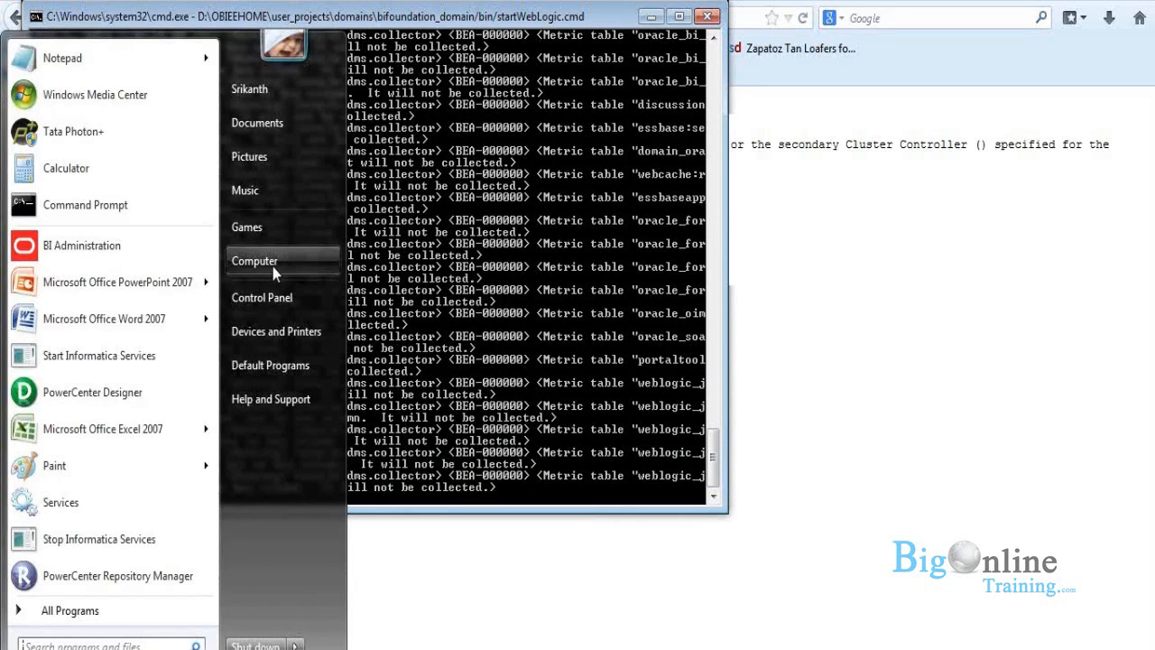
right_click(273, 266)
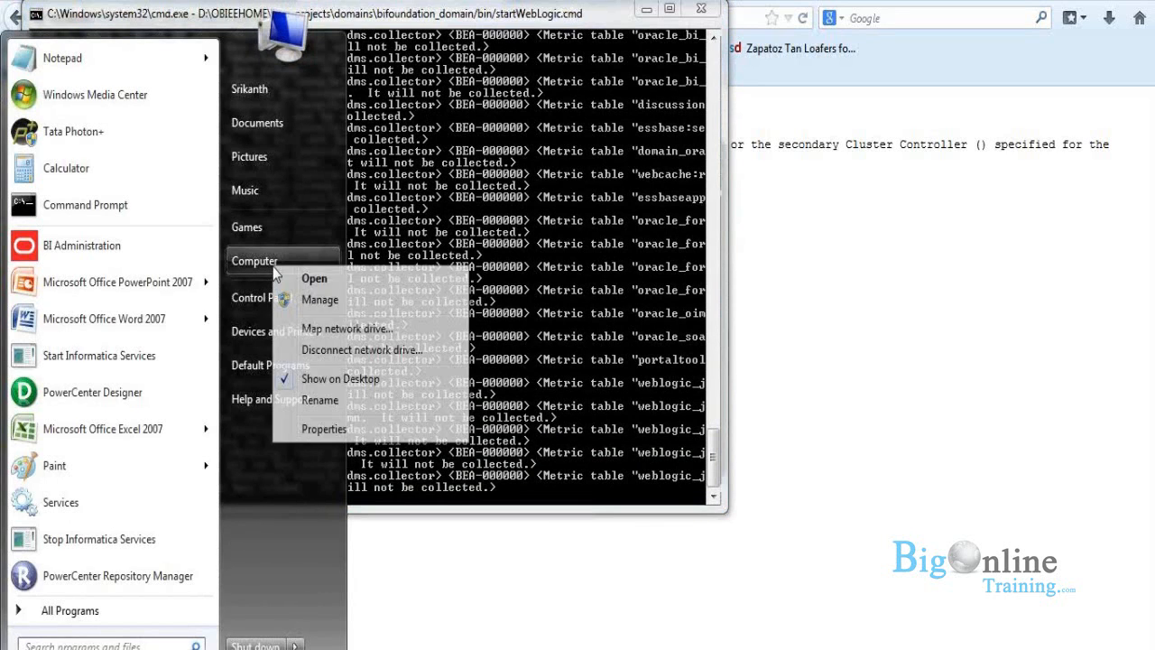
left_click(339, 430)
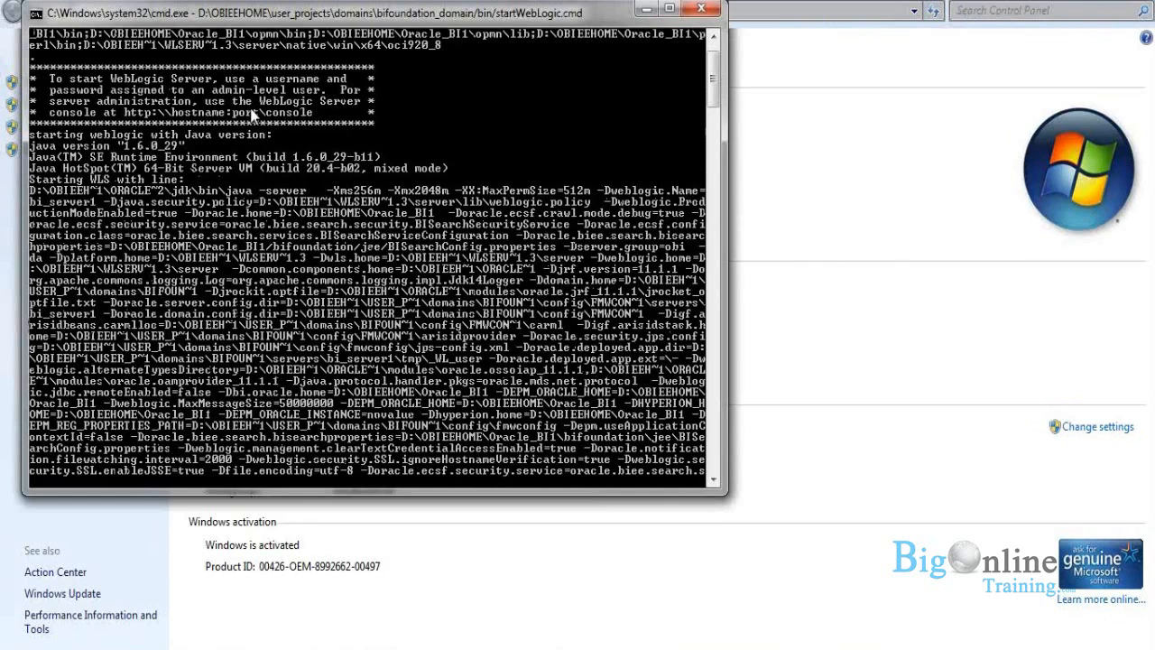
left_click(646, 9)
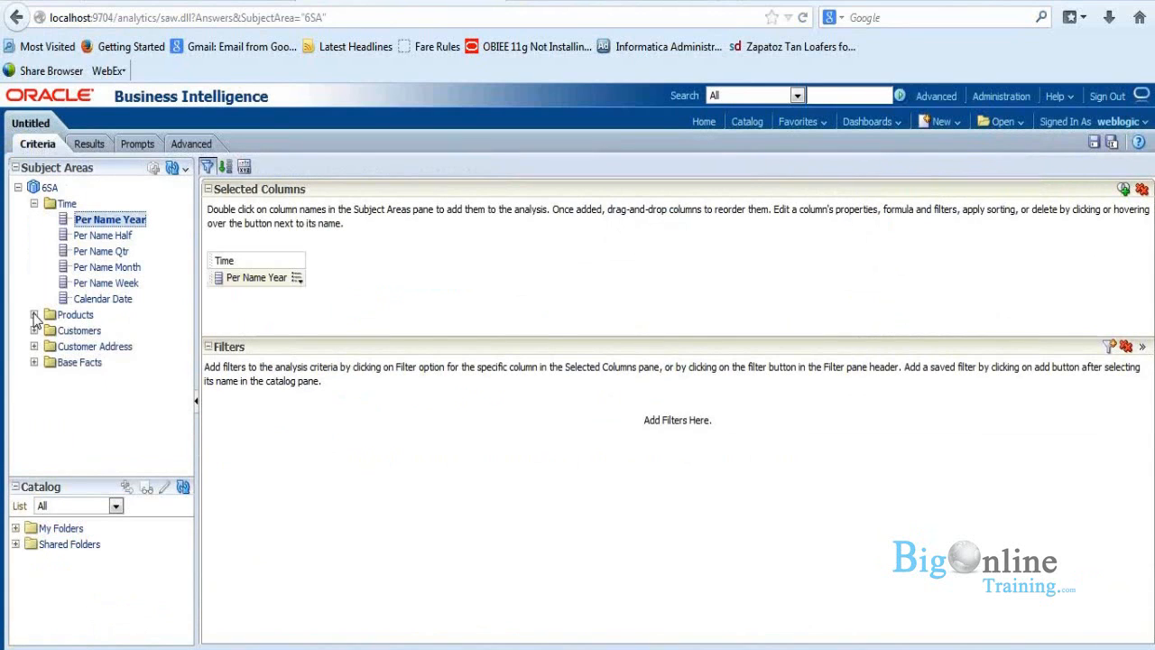
Step: Add the Per Name Year, Brand, Customer Name and Revenue columns from subject area 6SA to the analysis
left_click(33, 315)
double_click(87, 331)
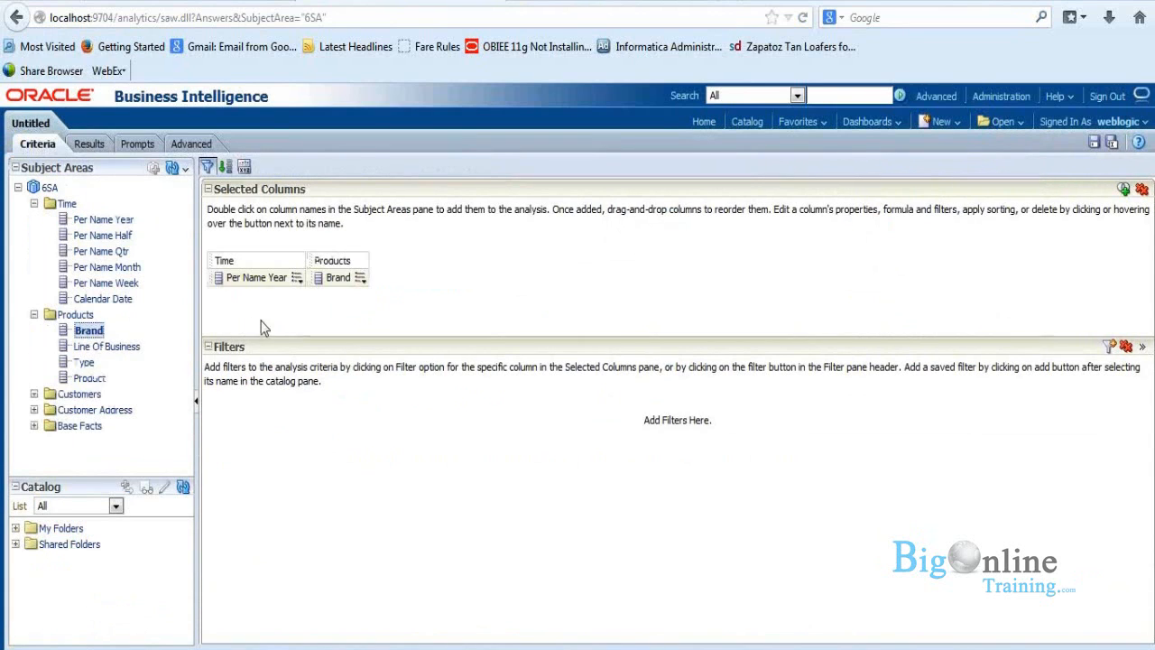
left_click(34, 396)
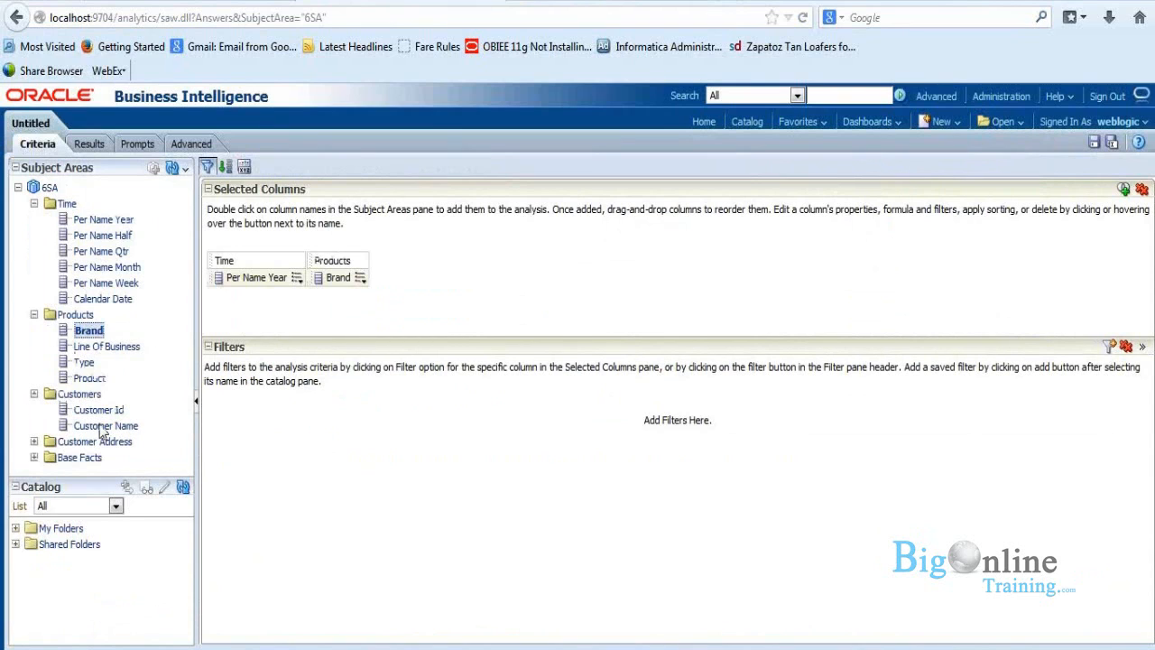
double_click(104, 428)
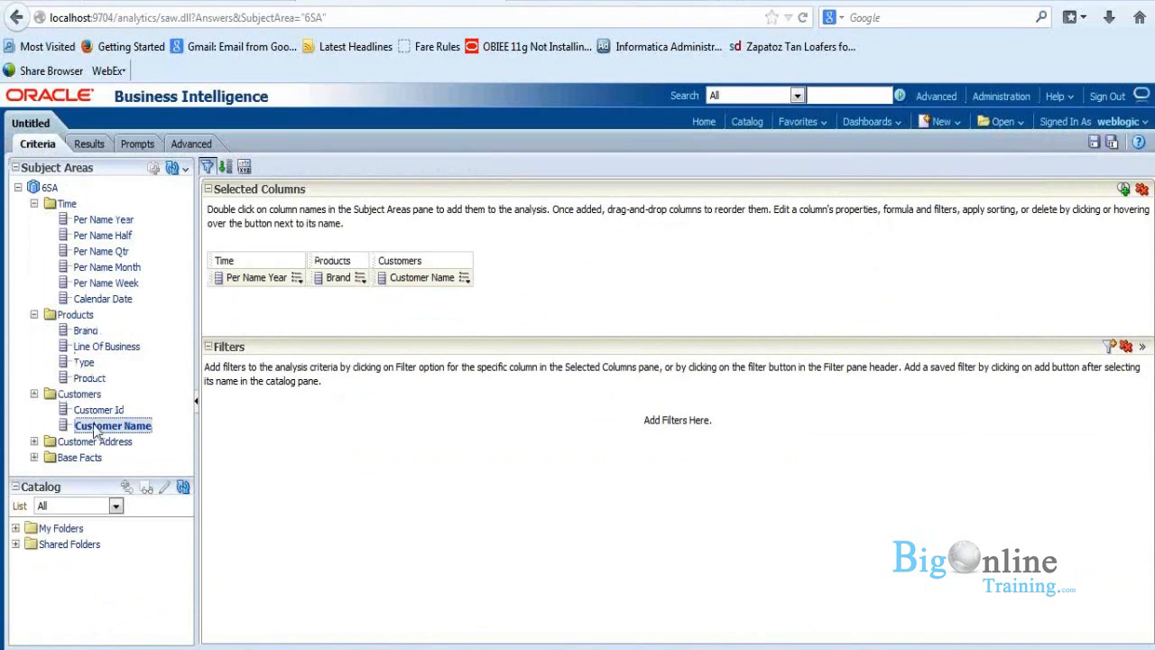
left_click(34, 457)
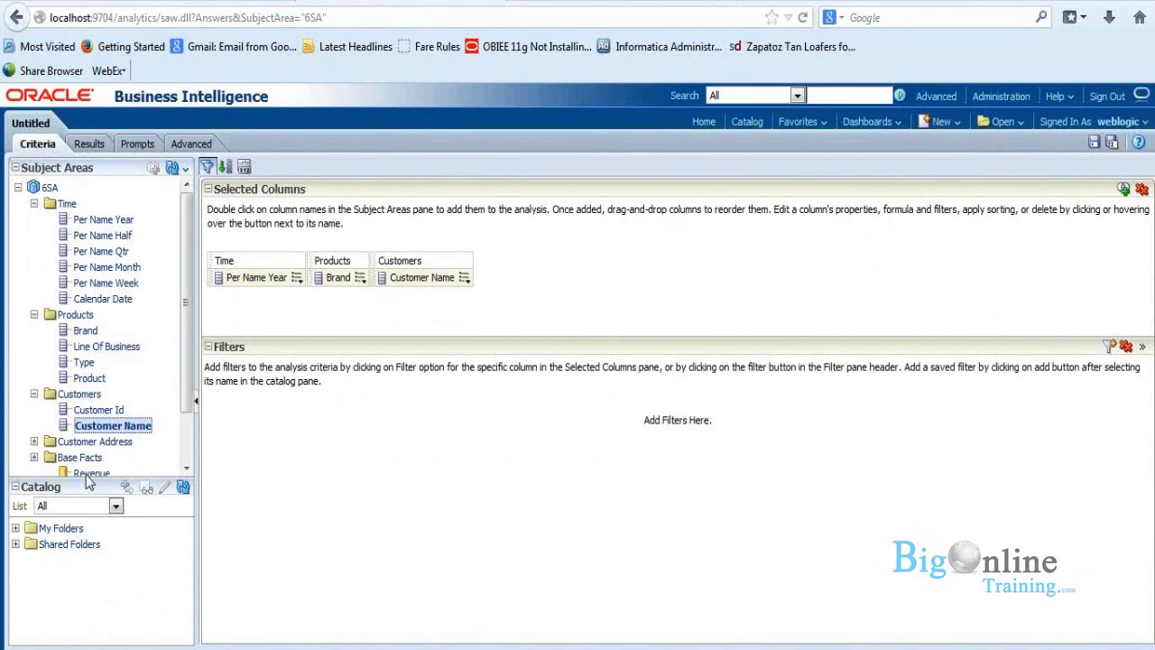
double_click(90, 474)
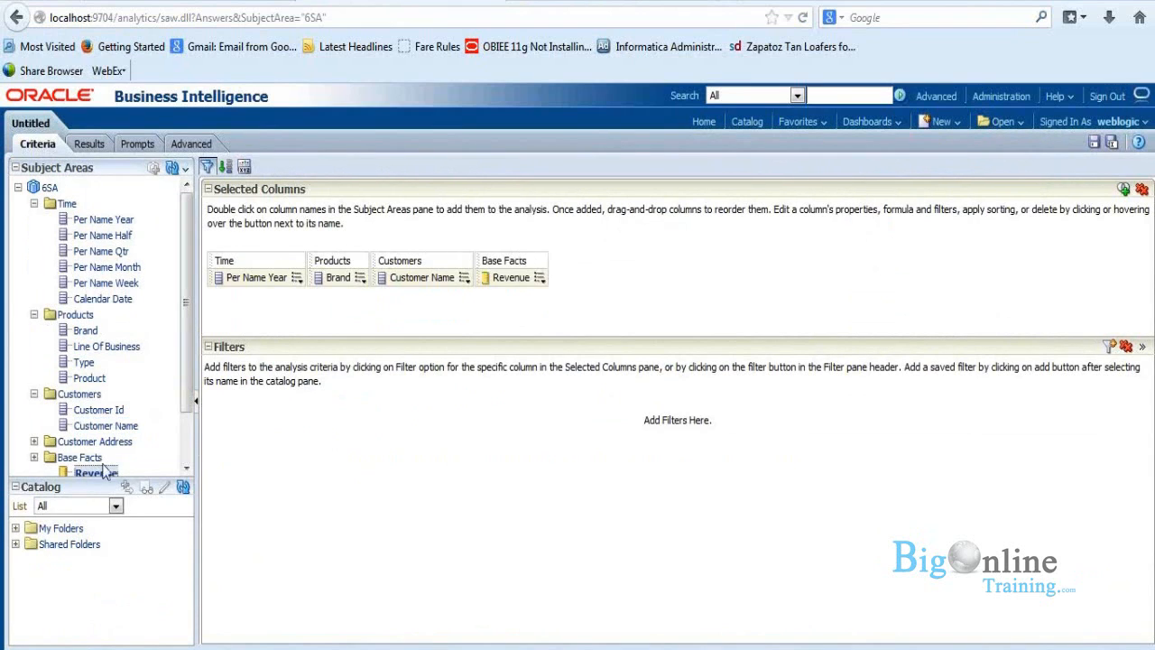
Step: Display the unfiltered analysis results and examine the SQL issued to the Oracle BI Server
left_click(464, 279)
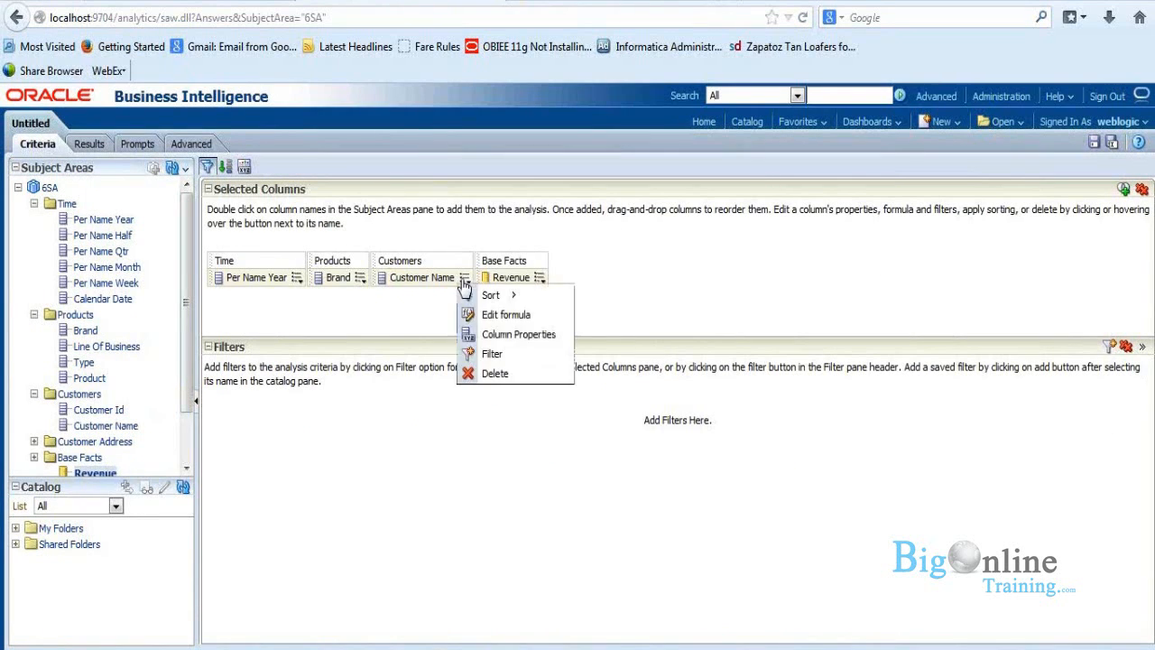
left_click(95, 150)
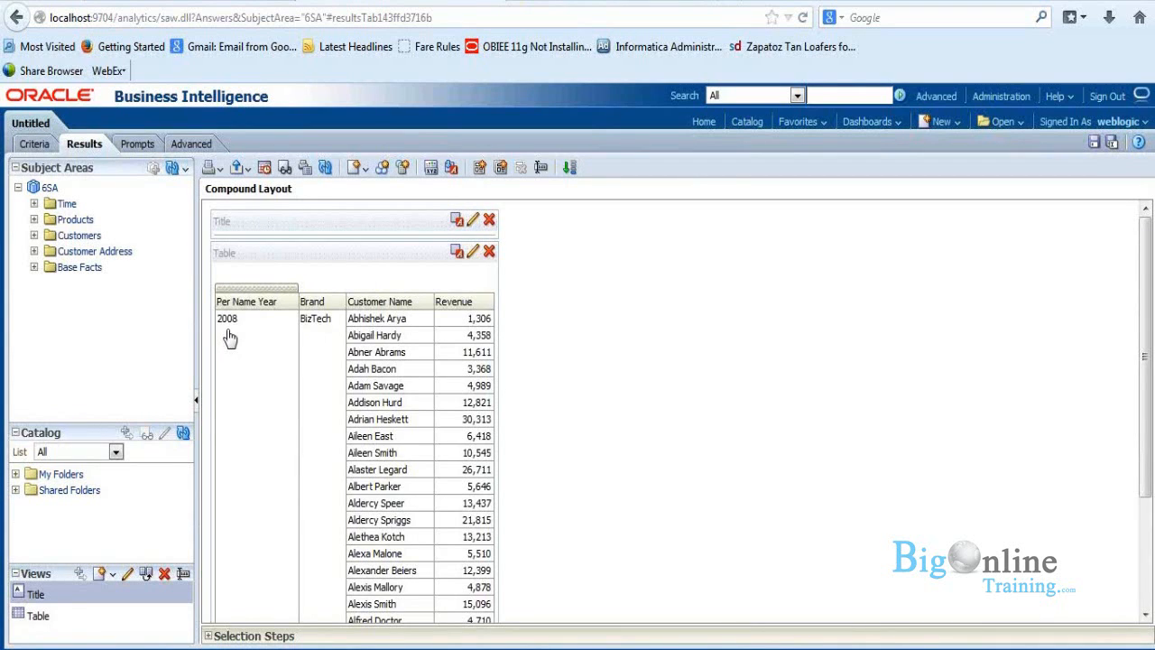
left_click(204, 148)
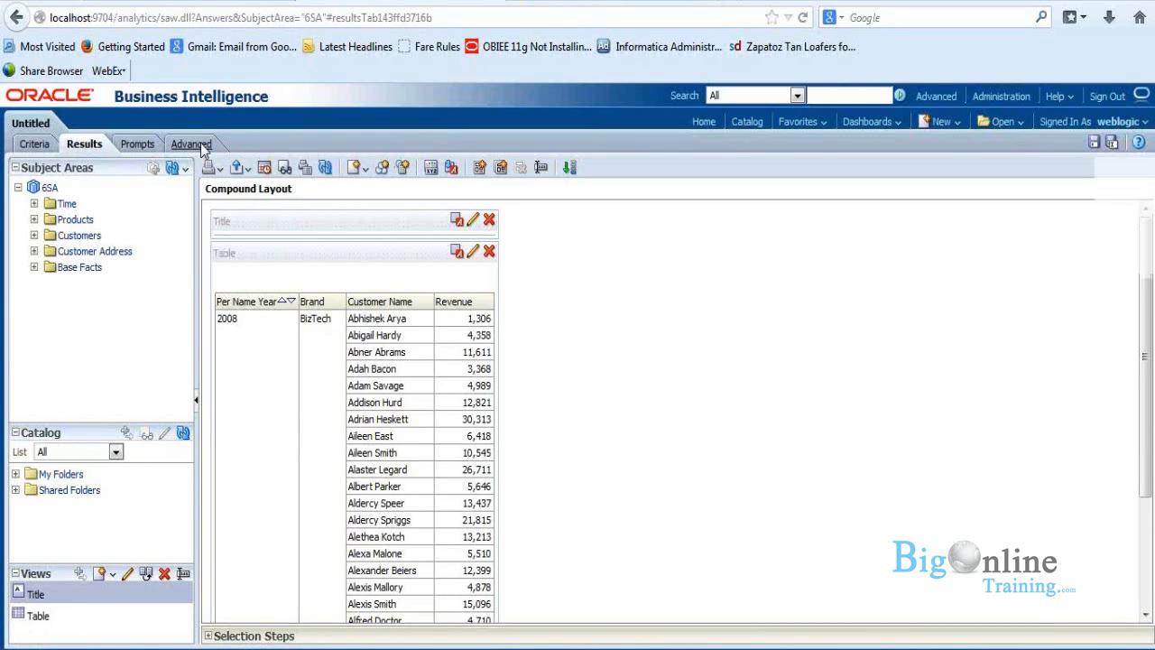
left_click(192, 145)
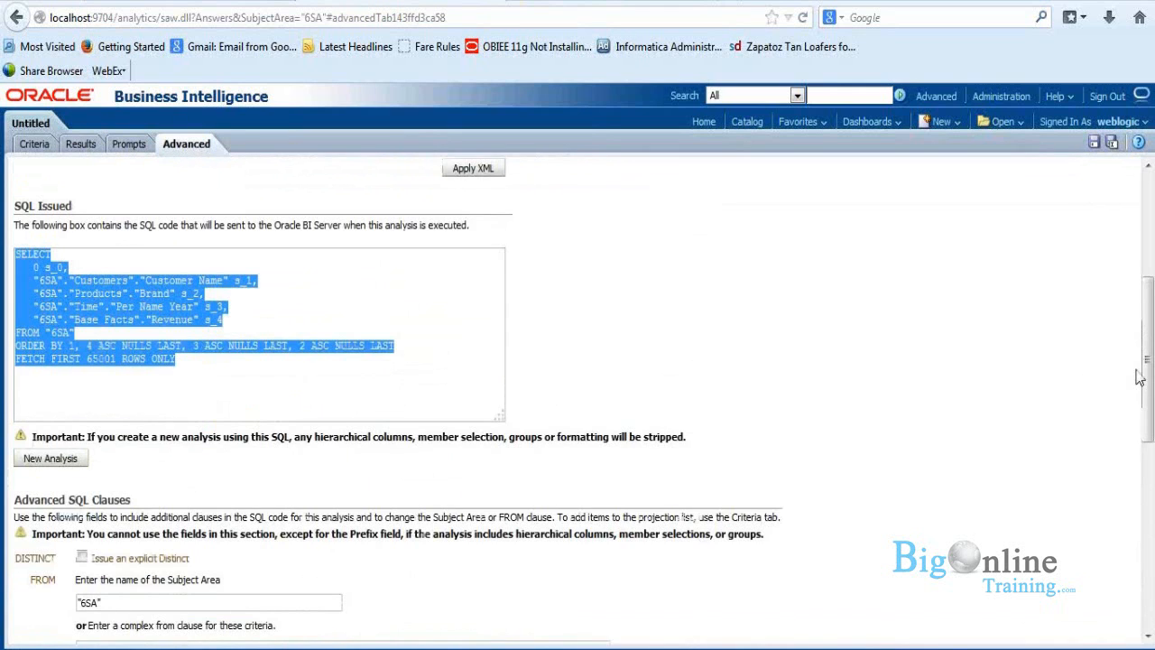
left_click_drag(1151, 373, 1150, 371)
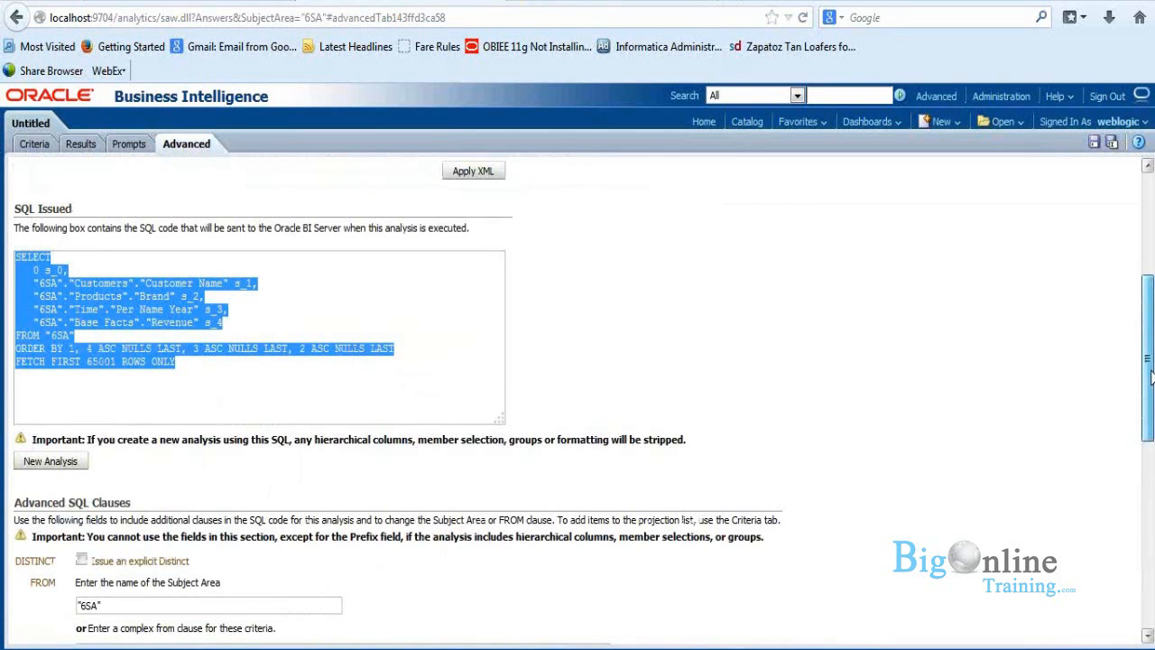
mouse_move(1151, 377)
left_mouse_down()
mouse_move(1151, 359)
mouse_move(1150, 380)
left_mouse_up()
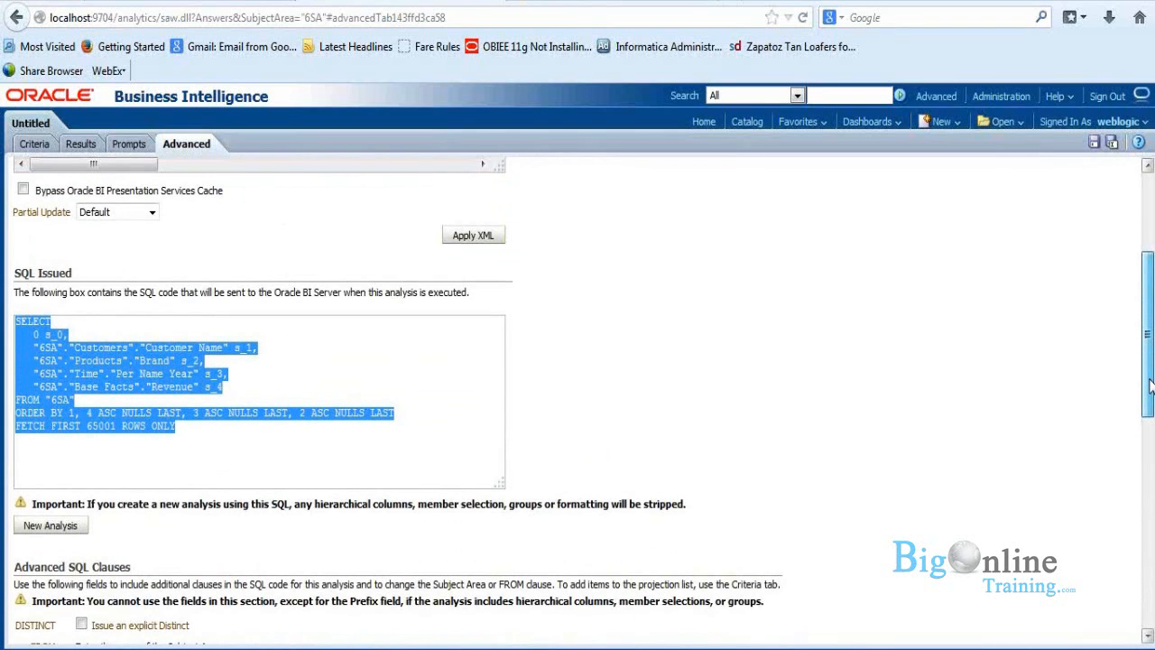
left_click_drag(1151, 386, 1151, 337)
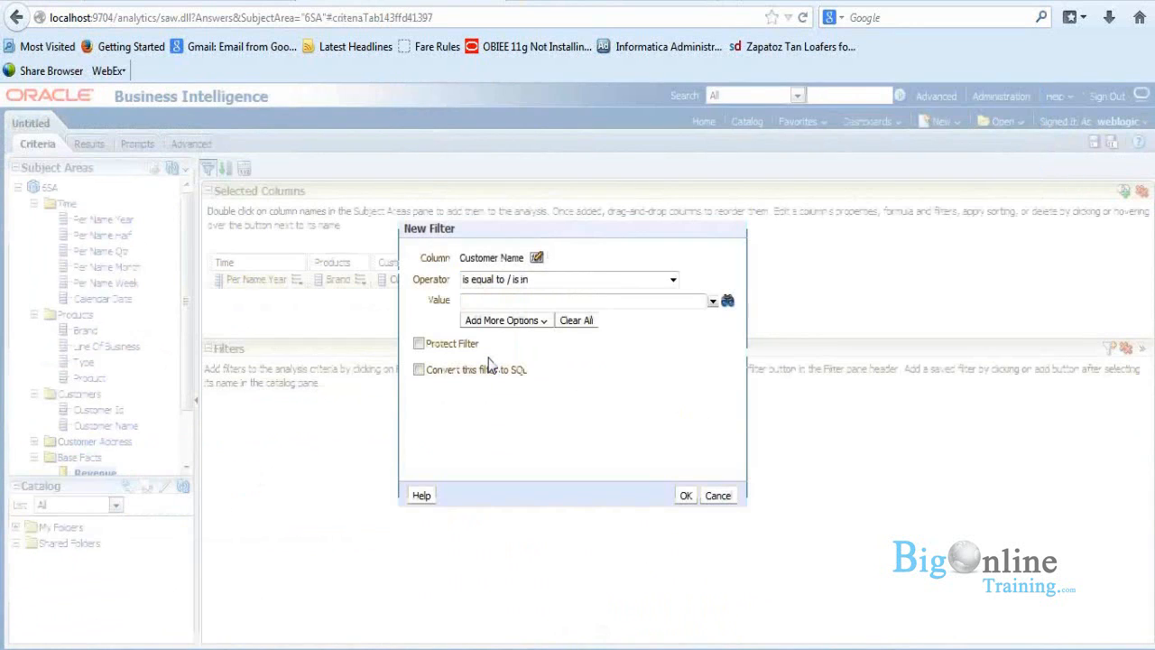
Step: Filter Customer Name with the operator "is equal to / is in" on the first six customers in the value list
left_click(713, 300)
left_click(471, 321)
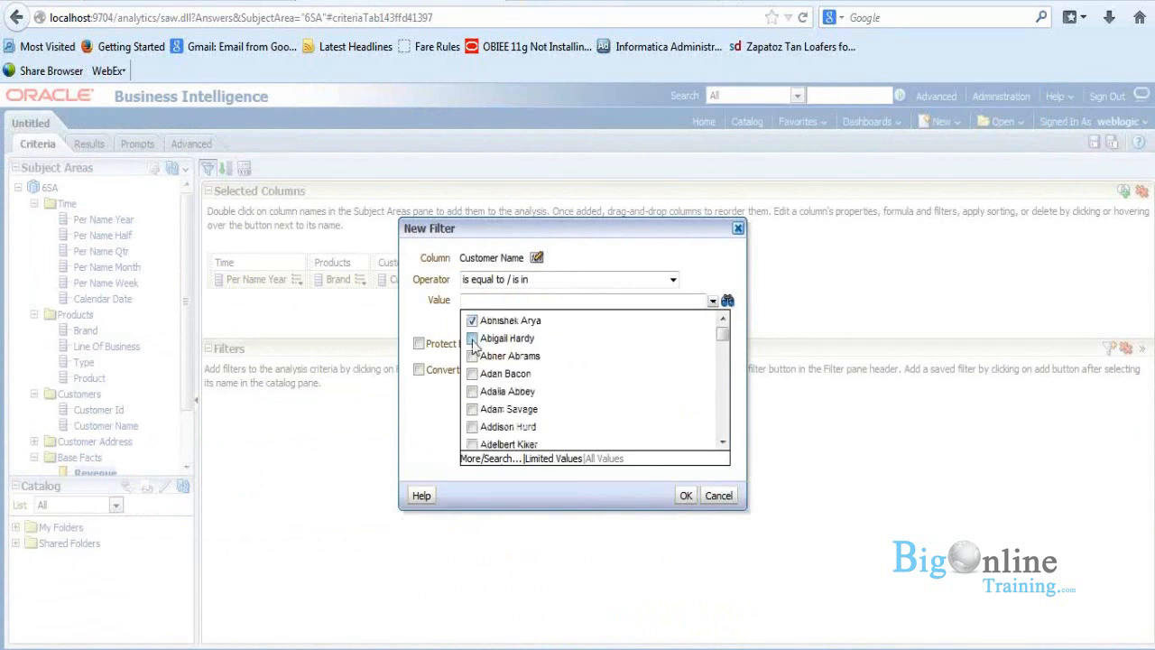
left_click(471, 338)
left_click(471, 355)
left_click(471, 374)
left_click(471, 392)
left_click(471, 409)
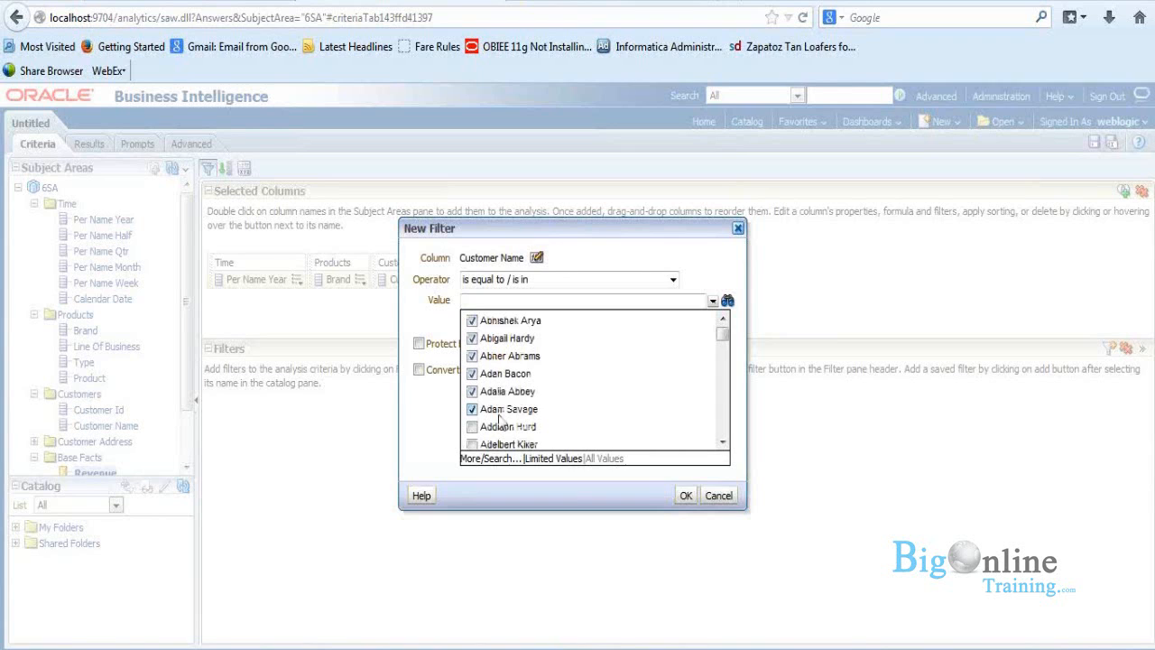
left_click(689, 503)
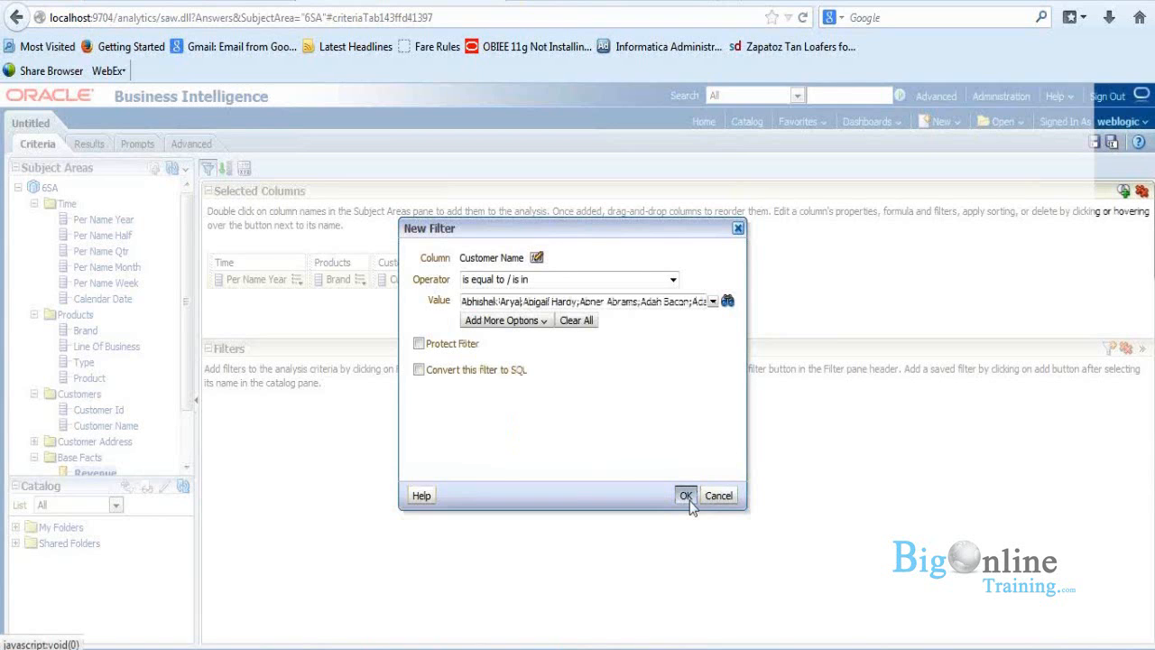
left_click(686, 496)
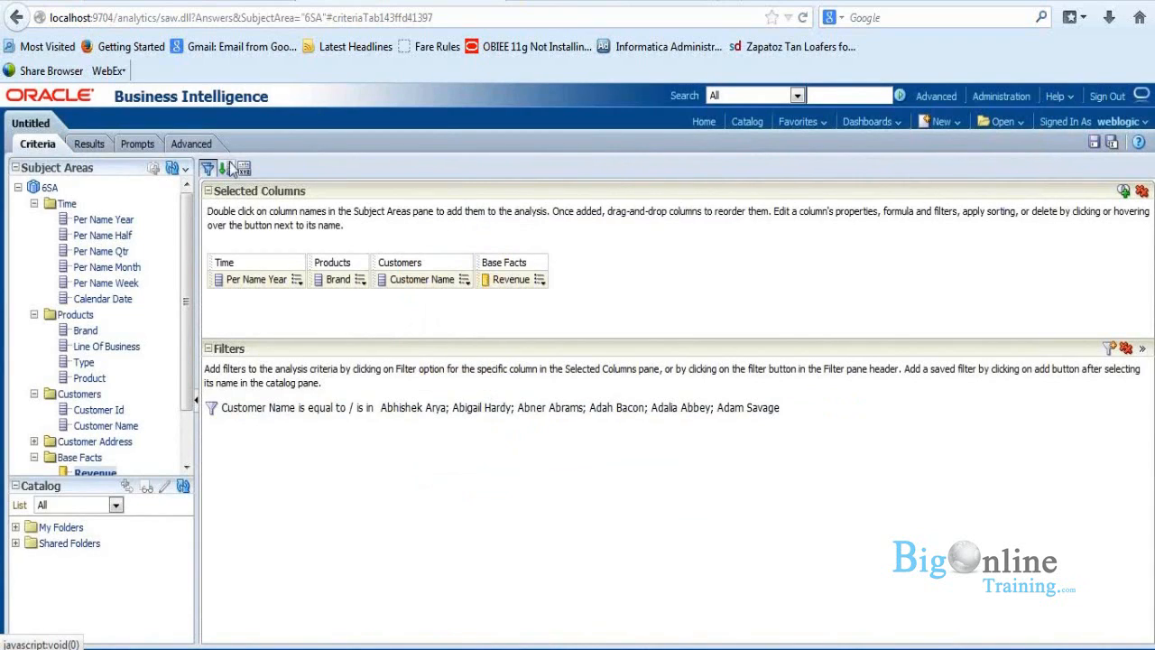
Step: Review the filtered results and examine the WHERE clause on Customer Name in the issued SQL
left_click(96, 151)
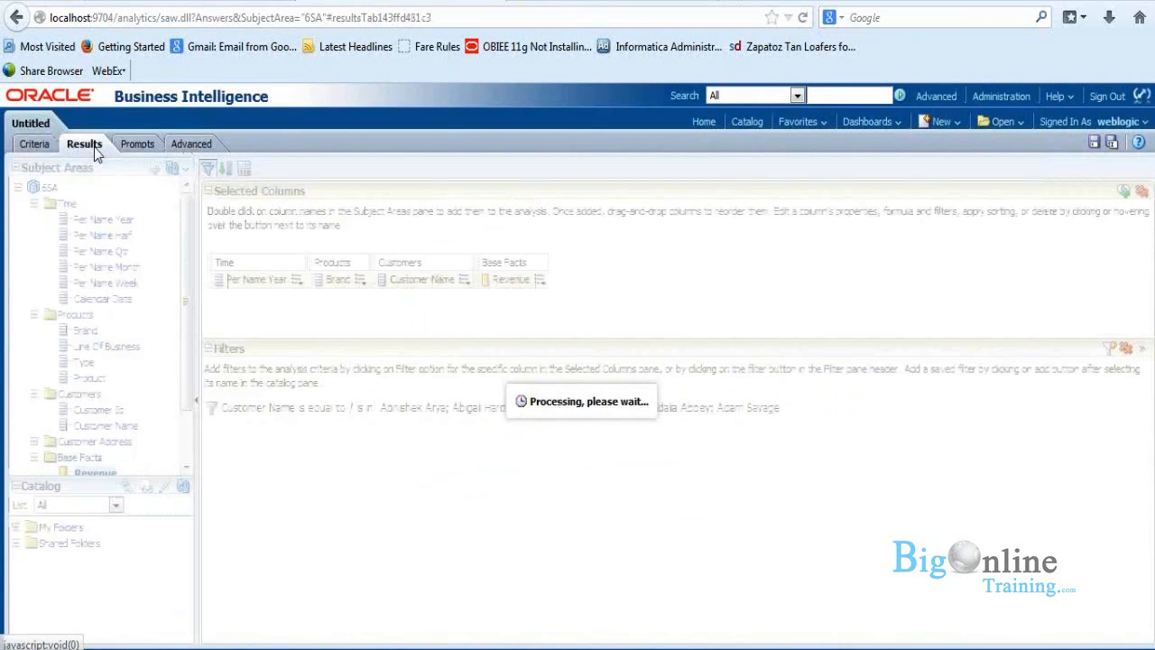
left_click(187, 144)
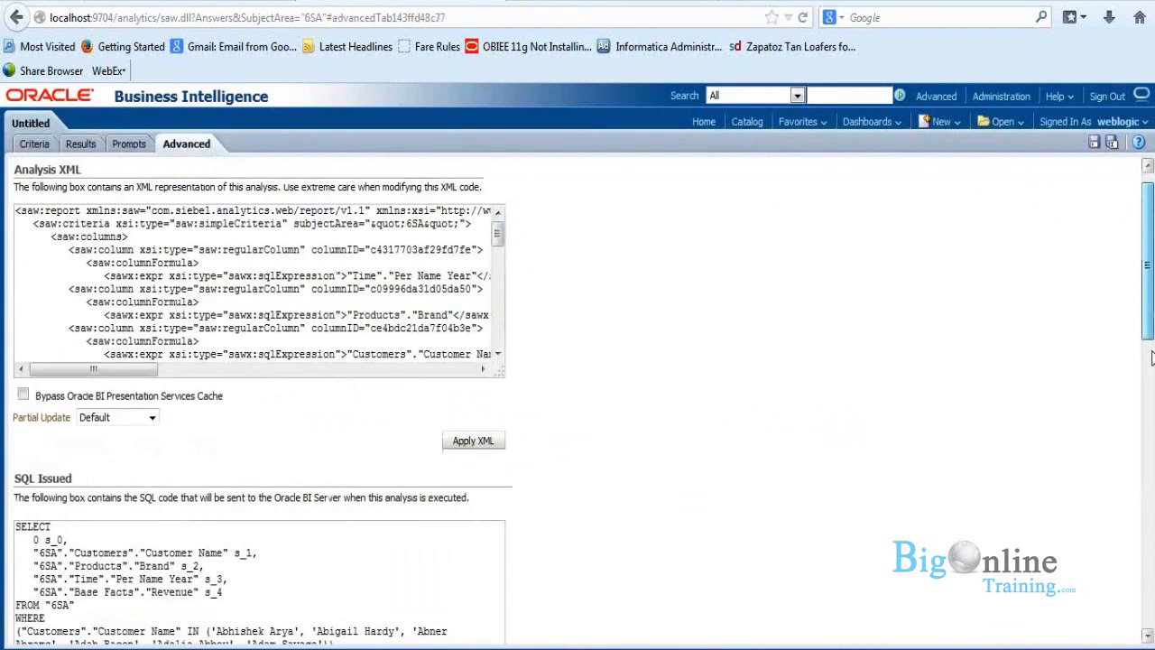
scroll(1151, 359, "down", 5)
left_click_drag(15, 261, 203, 403)
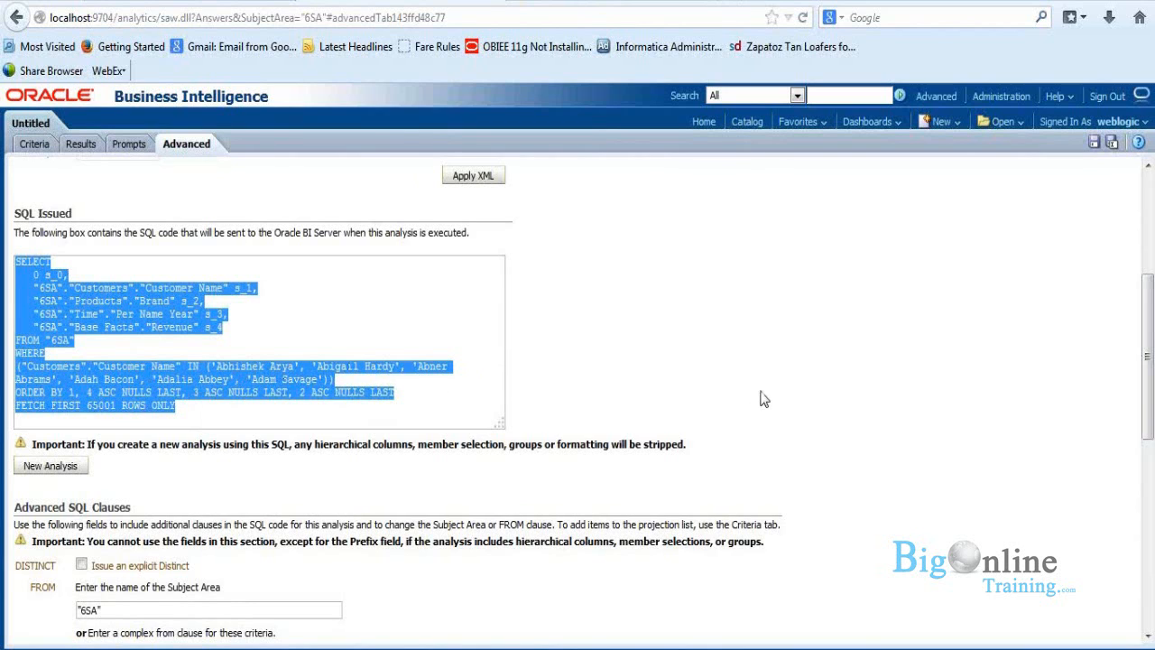
left_click_drag(1152, 431, 1152, 337)
left_click(73, 148)
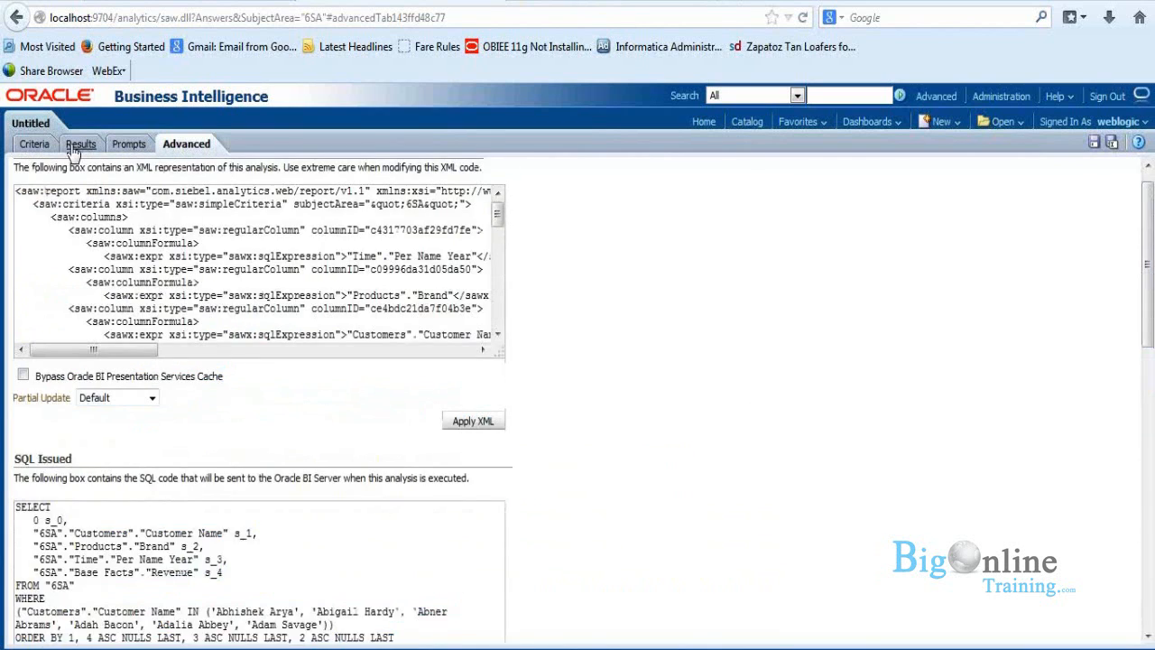
left_click(73, 147)
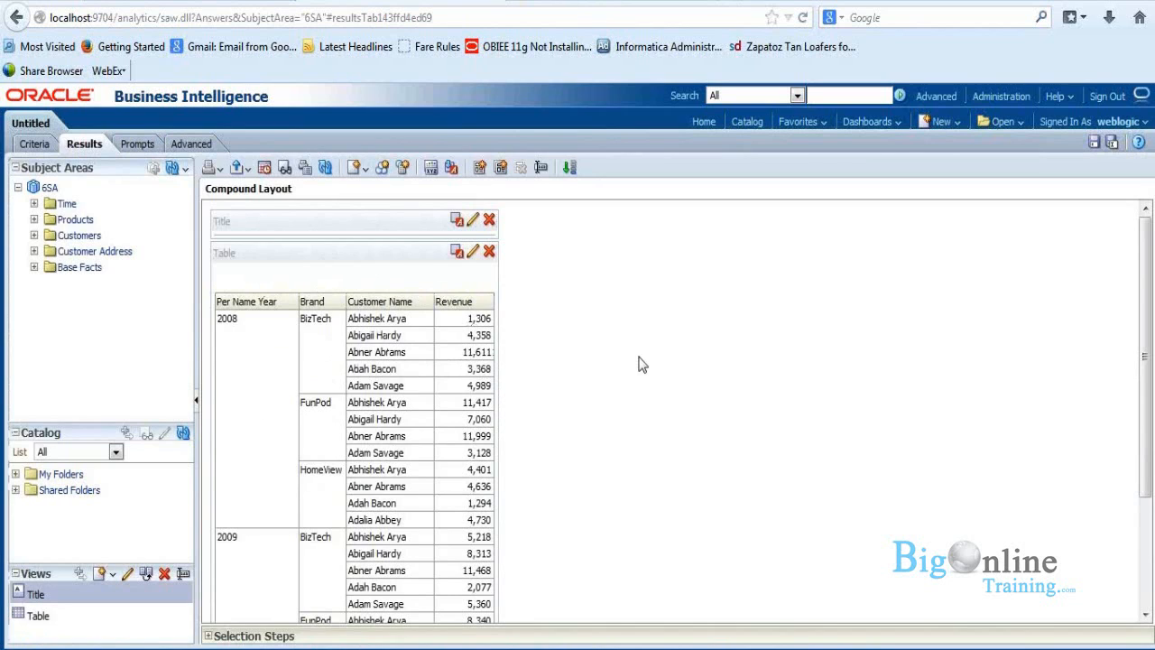
Step: Add a stacked vertical bar graph to the compound layout and place it beside the table
left_click(364, 172)
mouse_move(388, 245)
mouse_move(488, 249)
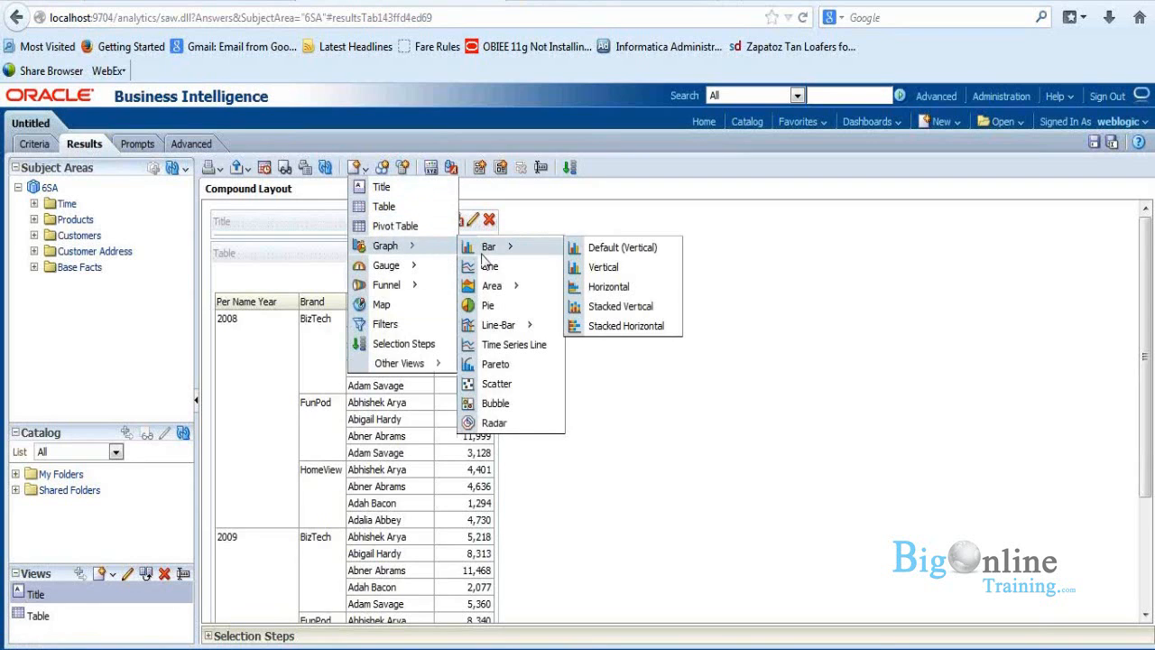
left_click(612, 311)
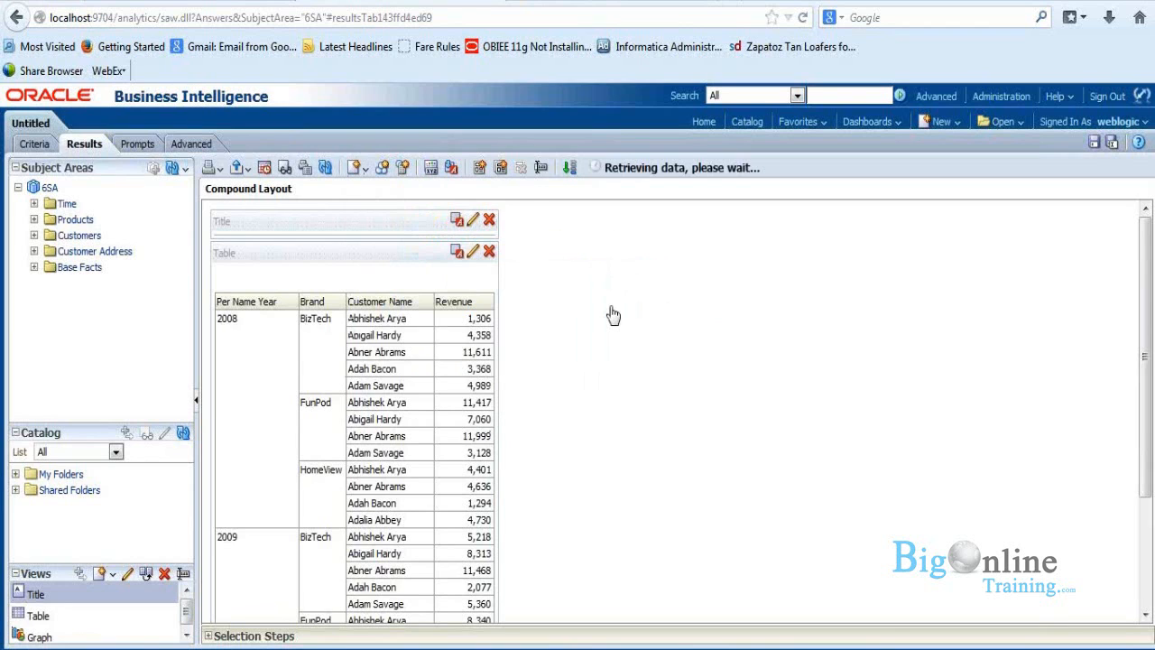
left_click_drag(587, 284, 757, 258)
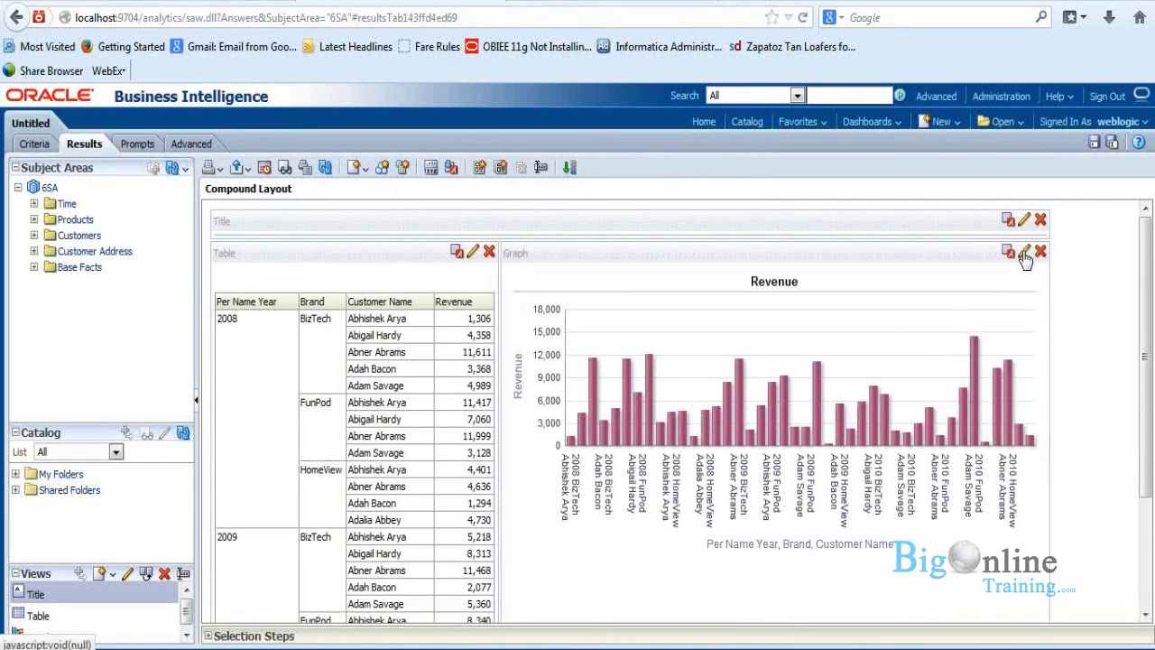
Step: Lay out the graph with Per Name Year as a section slider, bars grouped by Brand and colors varied by Customer Name shown in the legend
left_click(1025, 256)
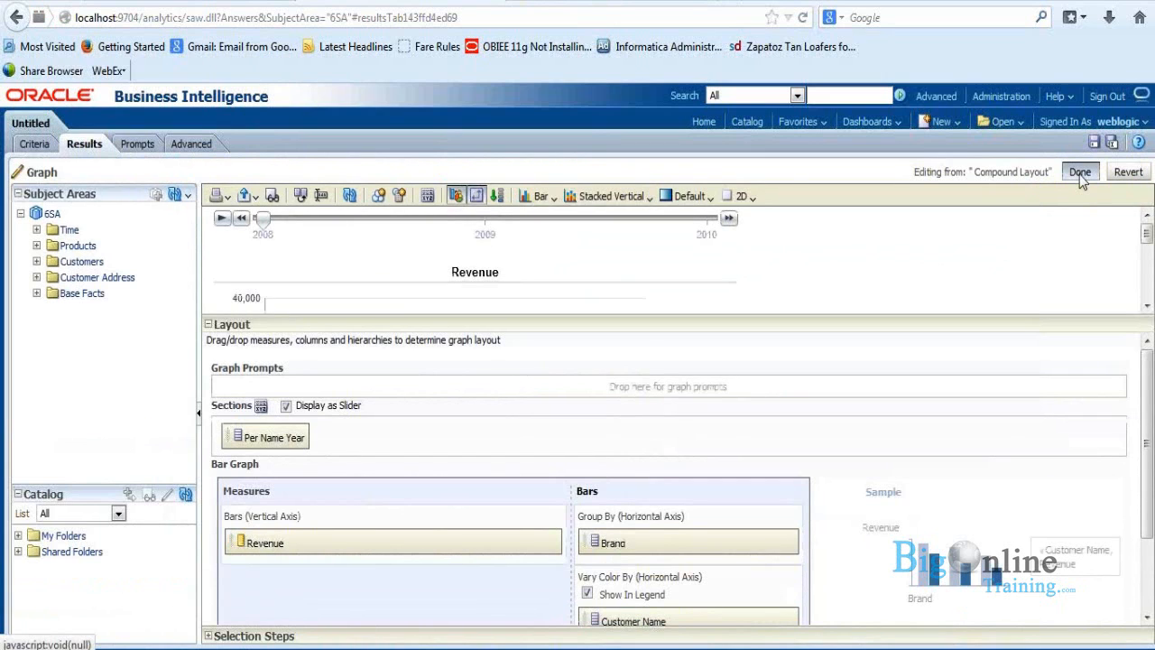
left_click(1080, 174)
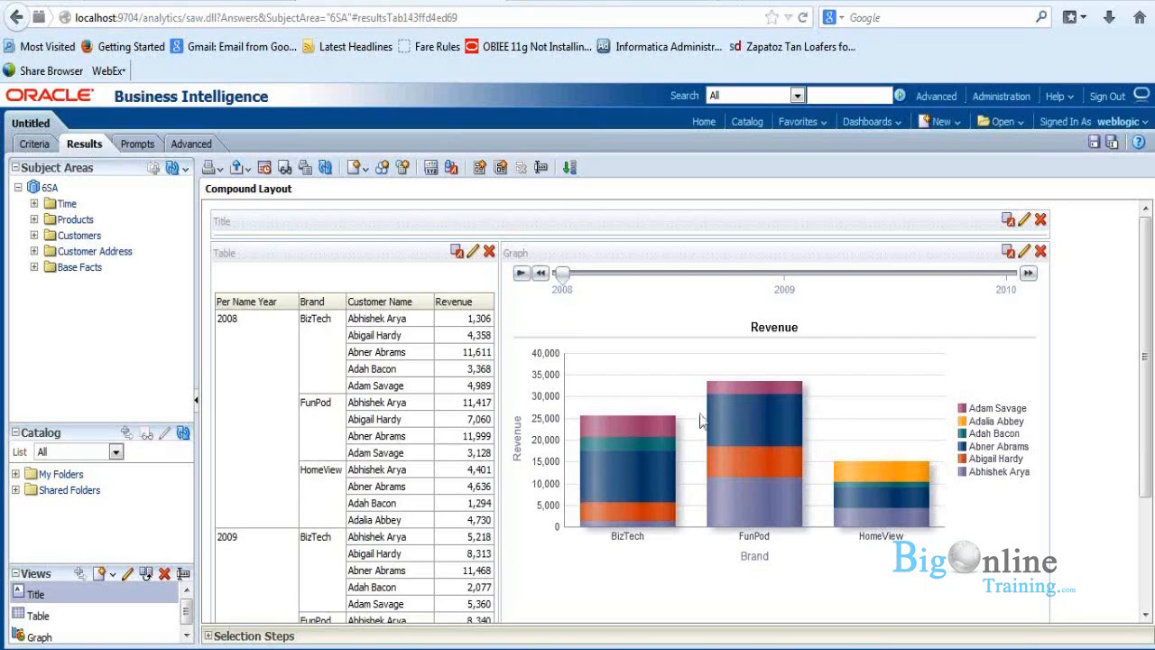
mouse_move(756, 438)
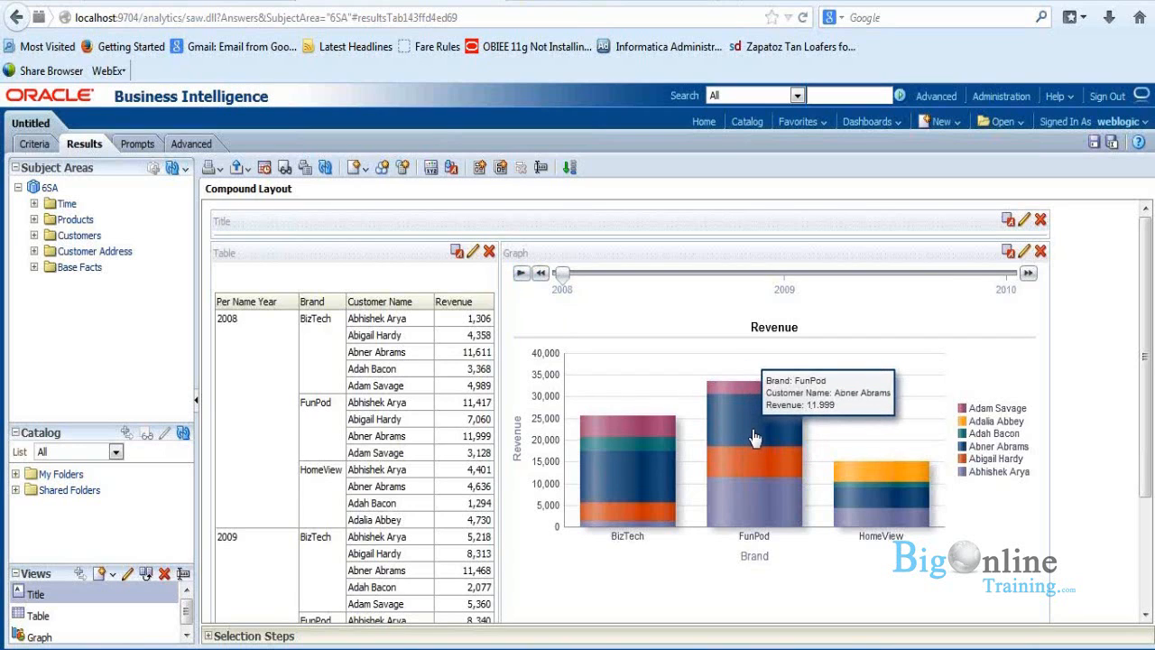